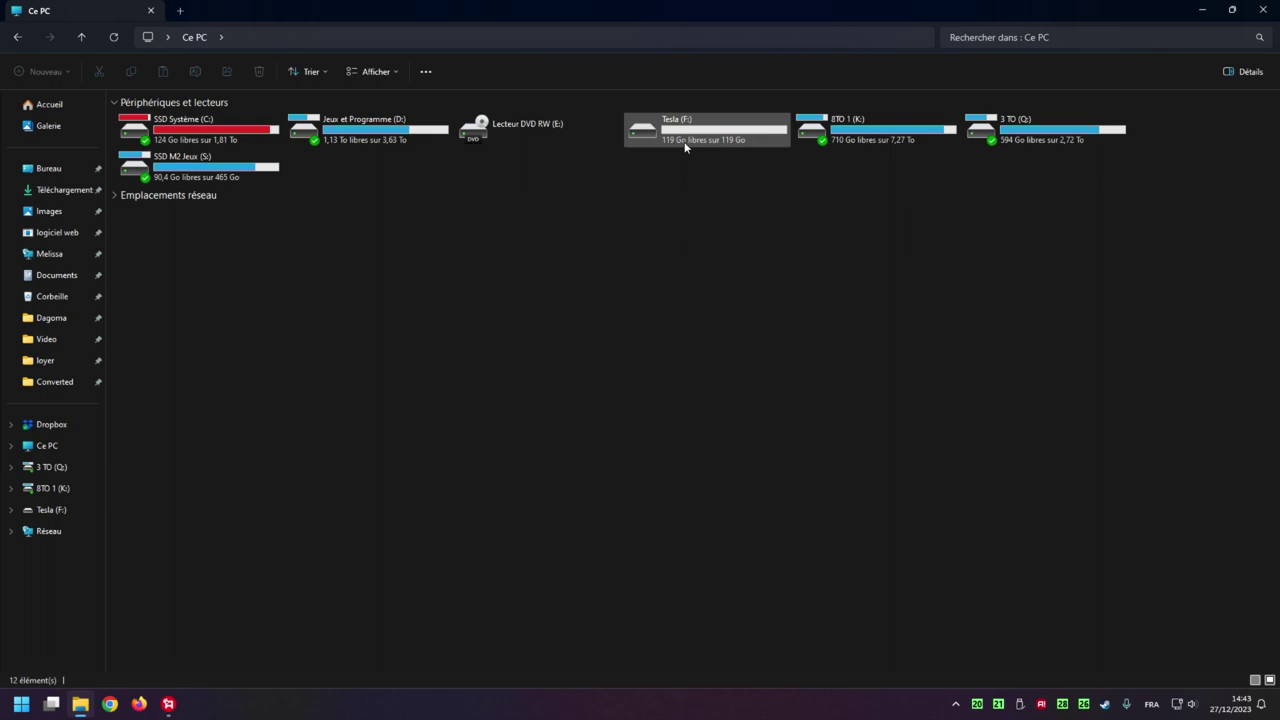
Open Disk Management and delete the Tesla (F:) volume on Disk 3, accepting the loss of its data
right_click(26, 707)
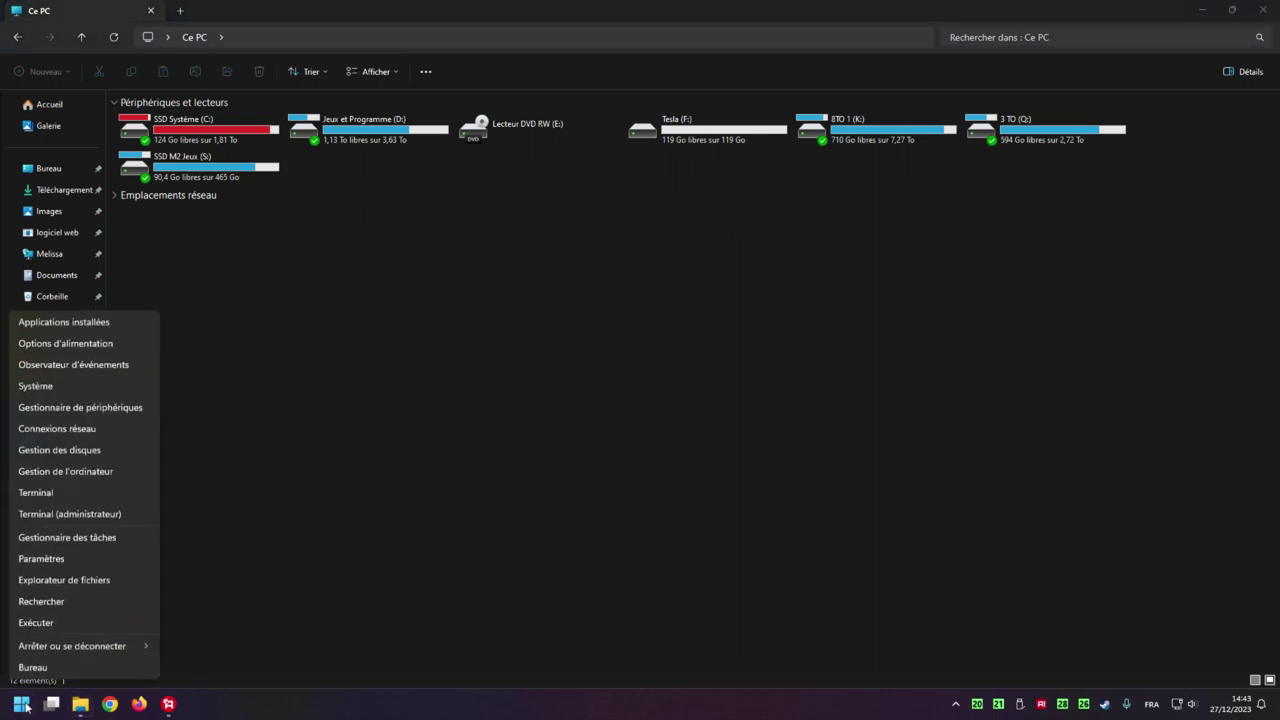
left_click(72, 450)
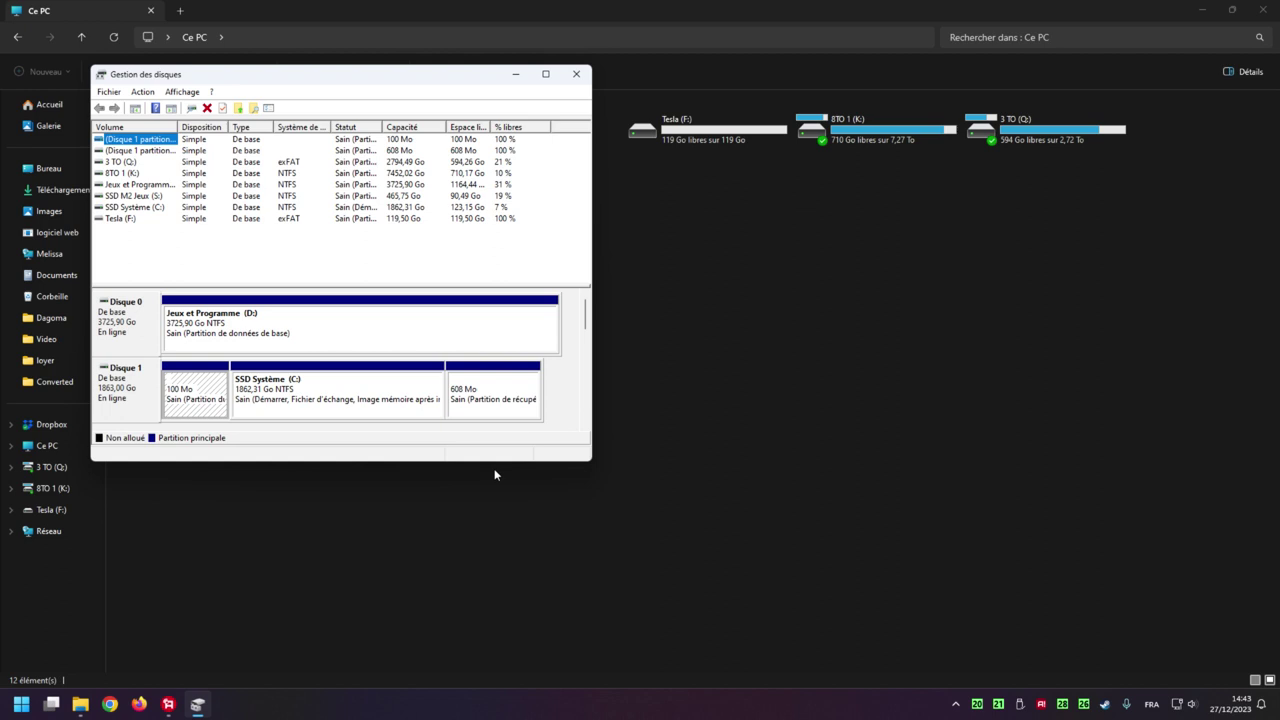
left_click(116, 220)
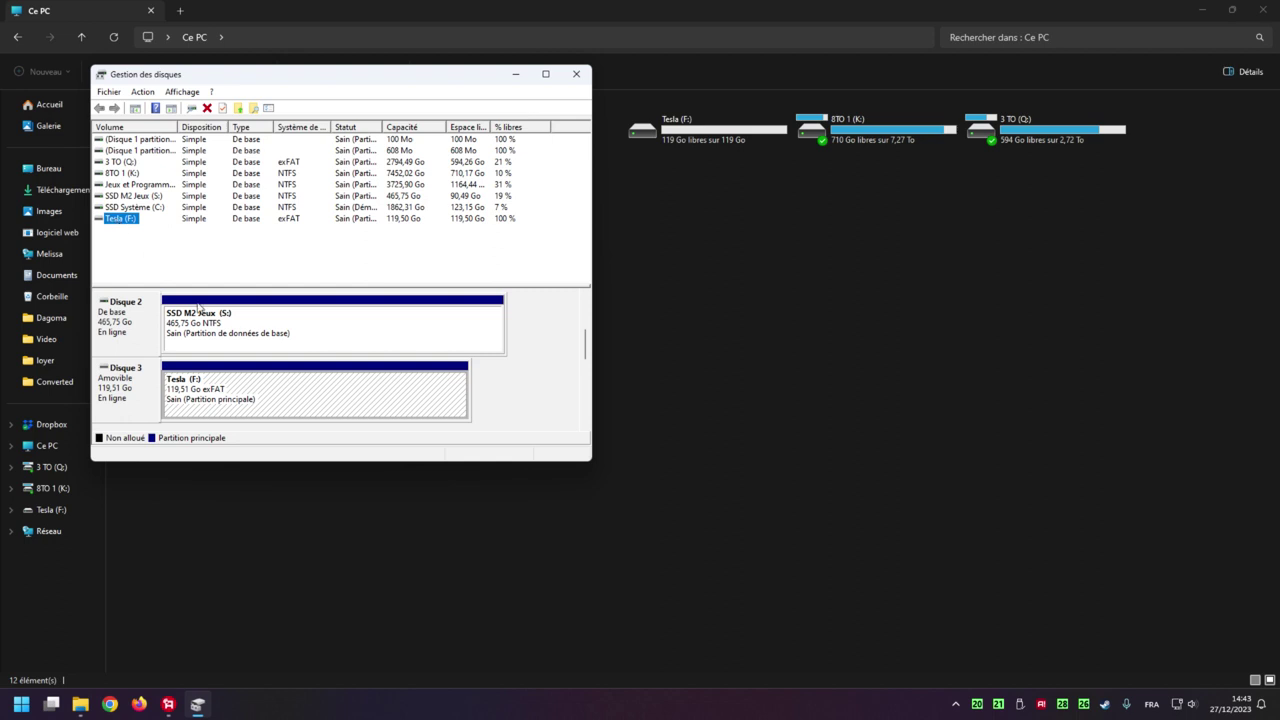
left_click(210, 399)
right_click(291, 373)
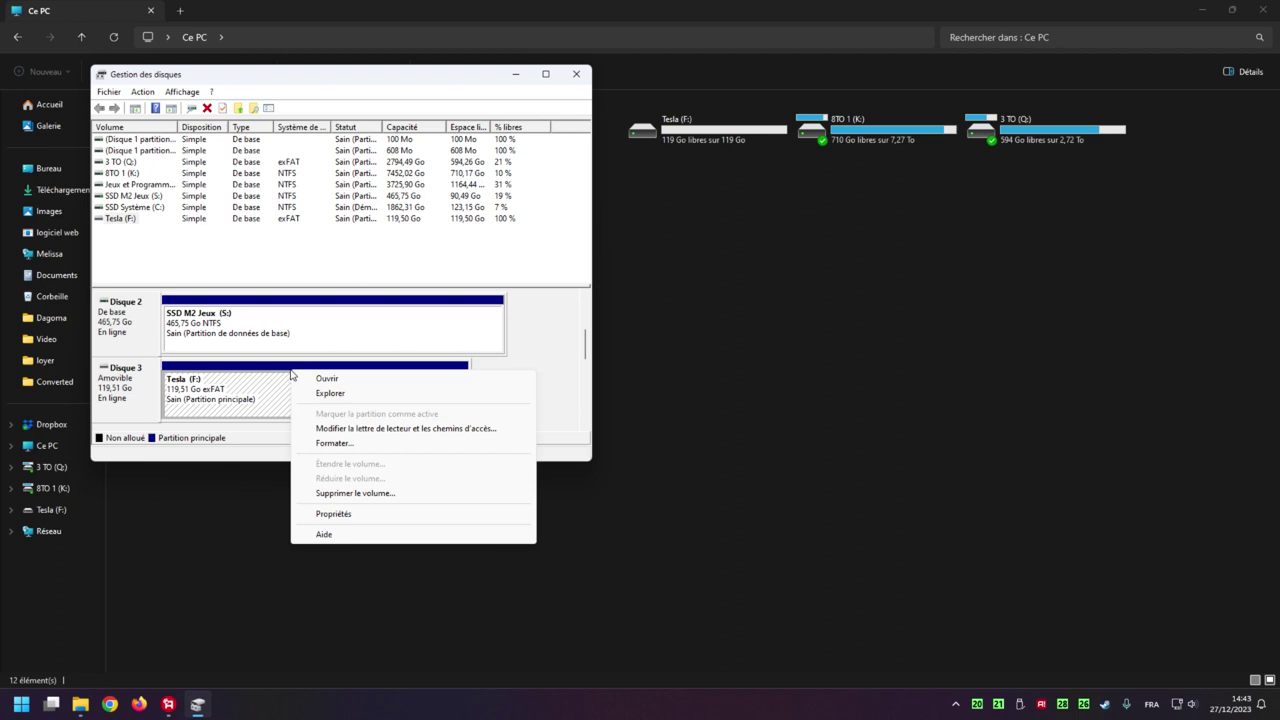
left_click(373, 493)
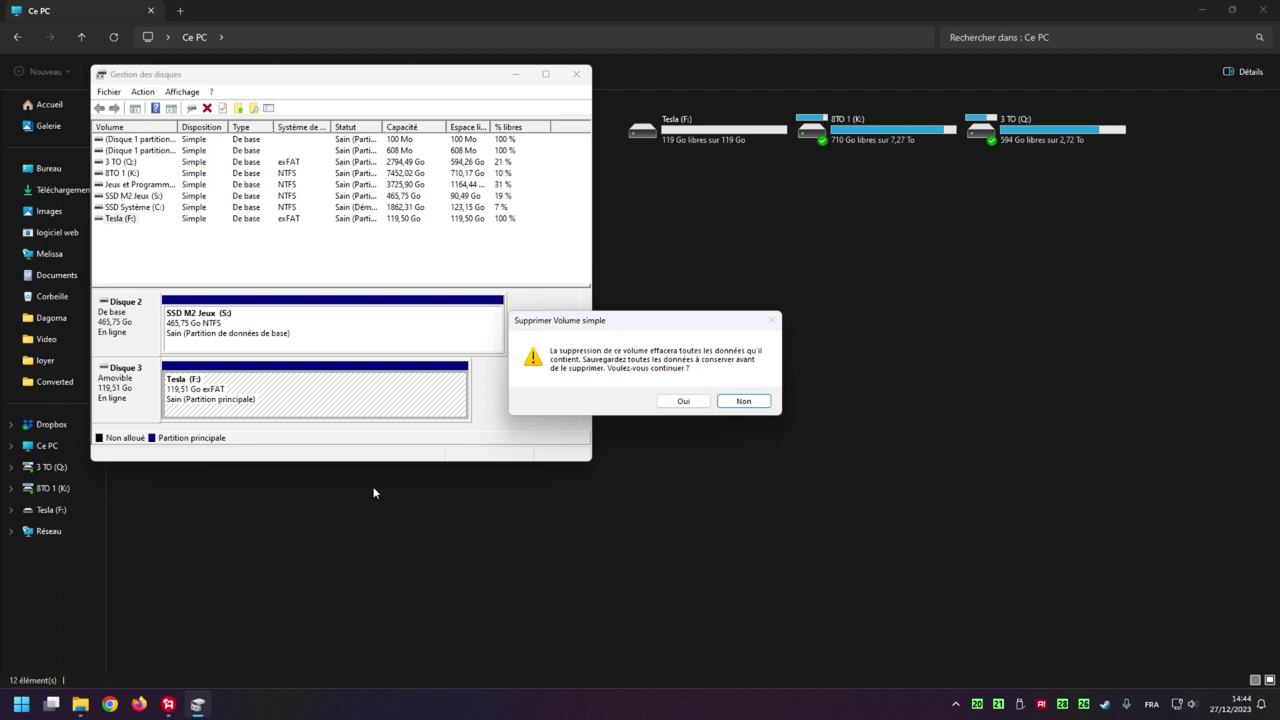
left_click(664, 402)
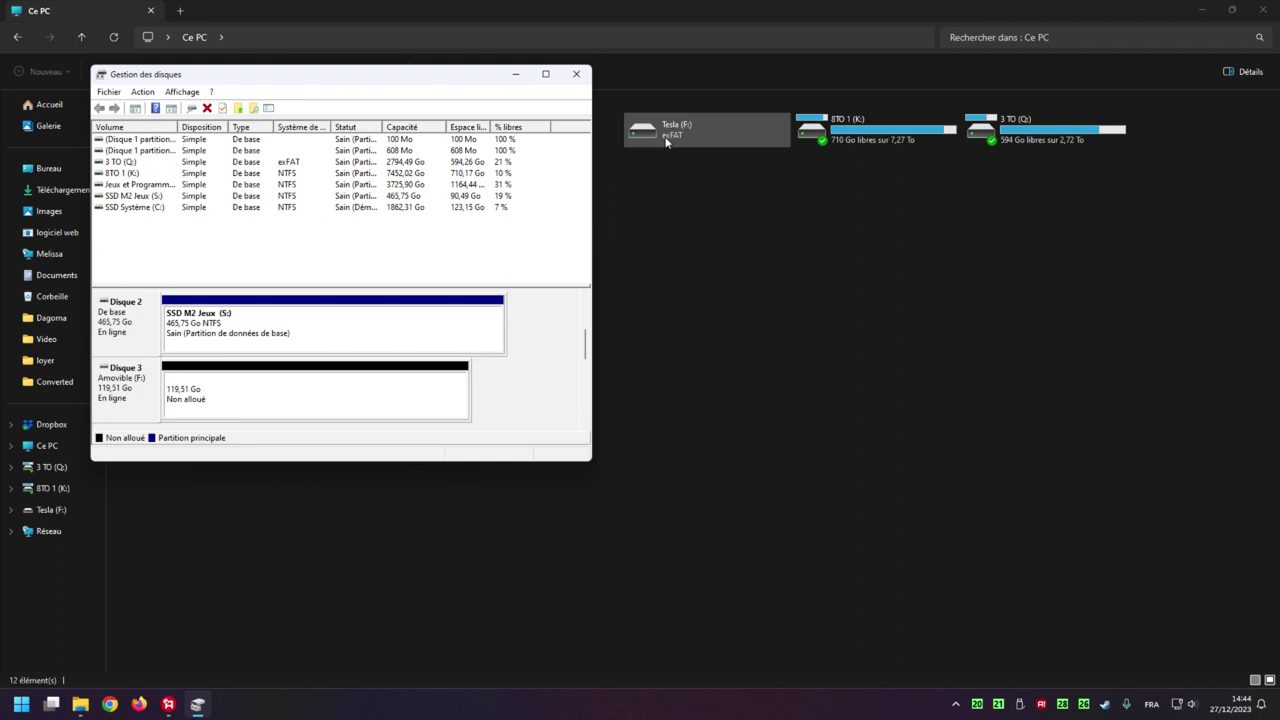
Start a new simple volume in Disk 3's unallocated space with a size of 30000 MB and drive letter G
right_click(321, 370)
left_click(342, 376)
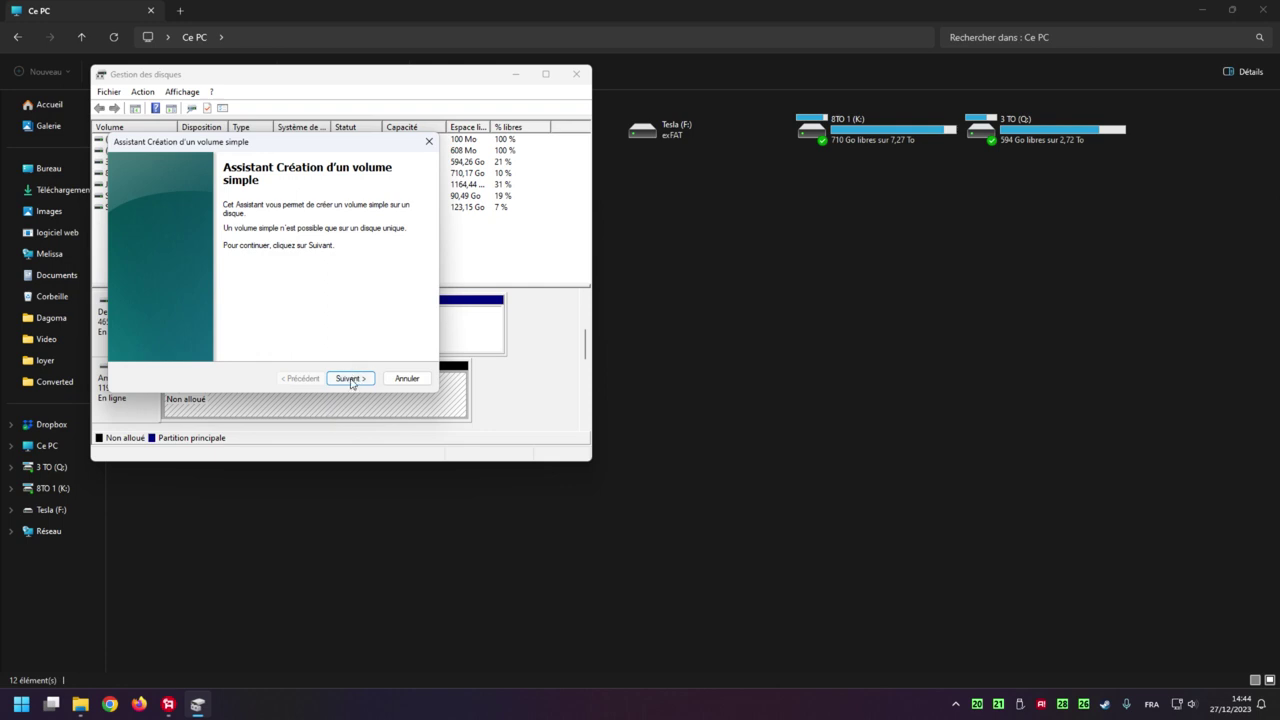
left_click(349, 378)
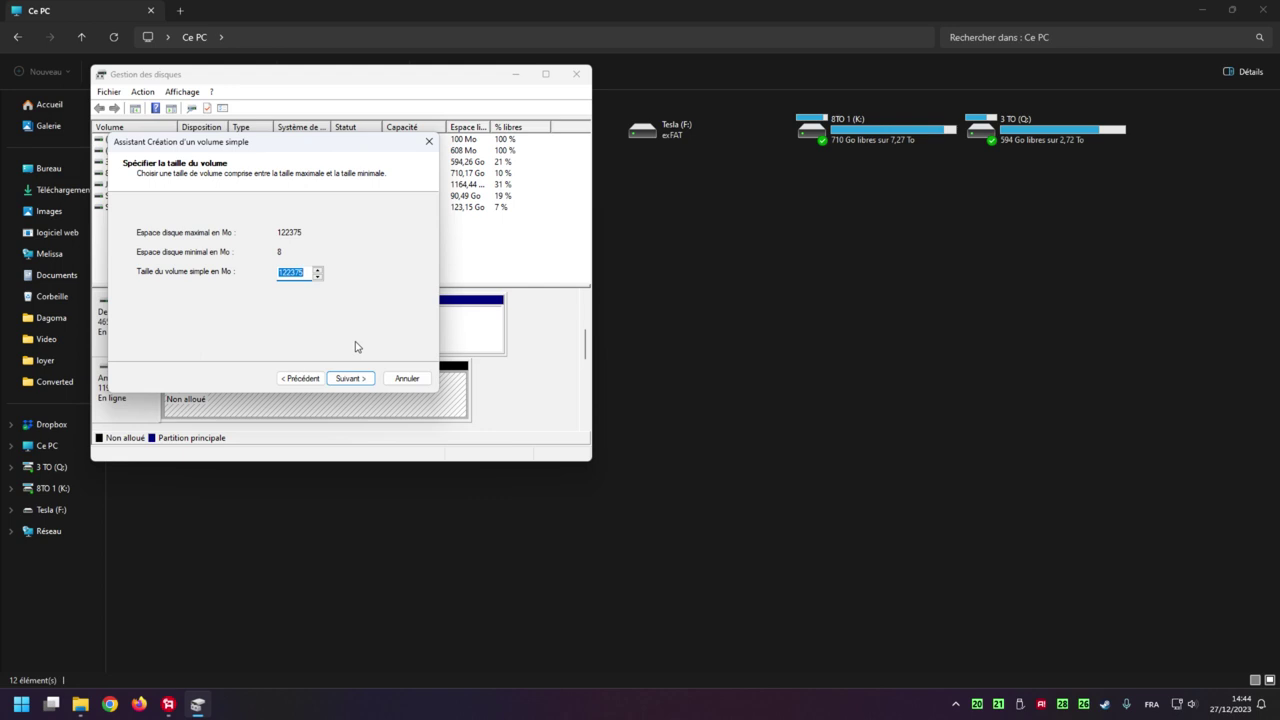
type("30")
type("000")
left_click(350, 380)
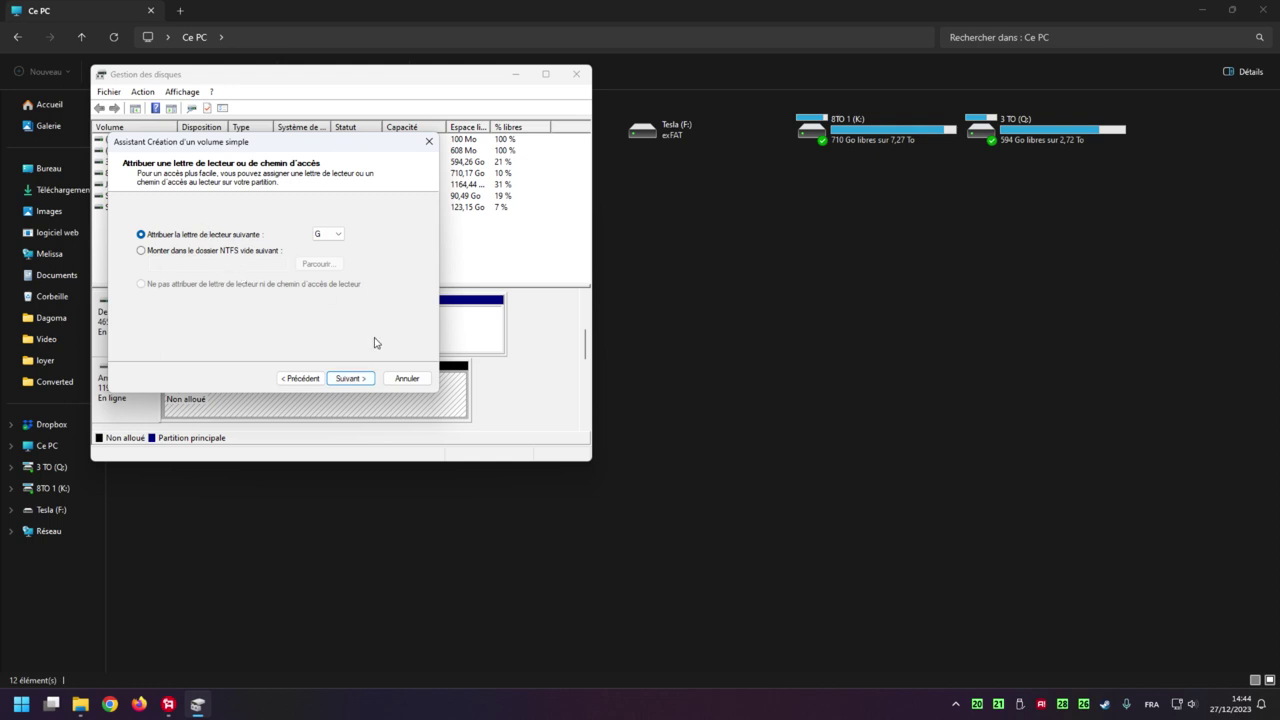
left_click(362, 379)
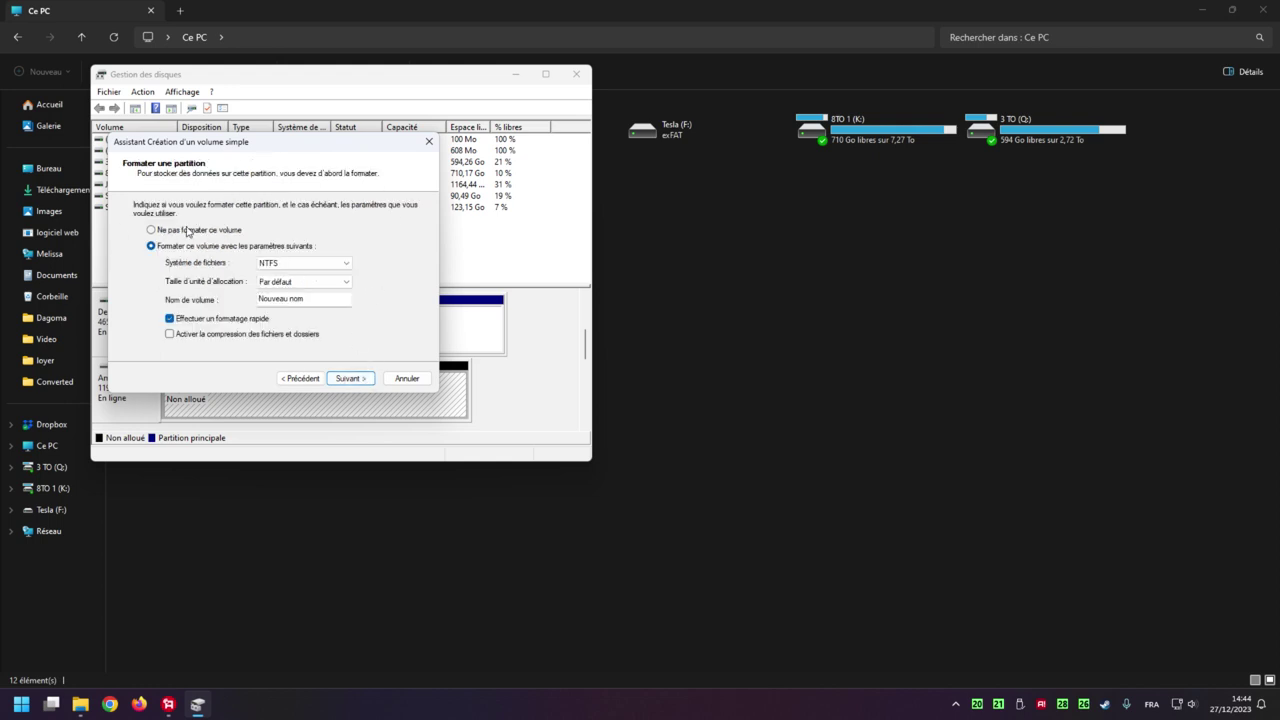
Choose FAT32 with default allocation size and quick format for the 30000 MB volume, keep the name "Nouveau nom", and create it
left_click(311, 269)
left_click(312, 278)
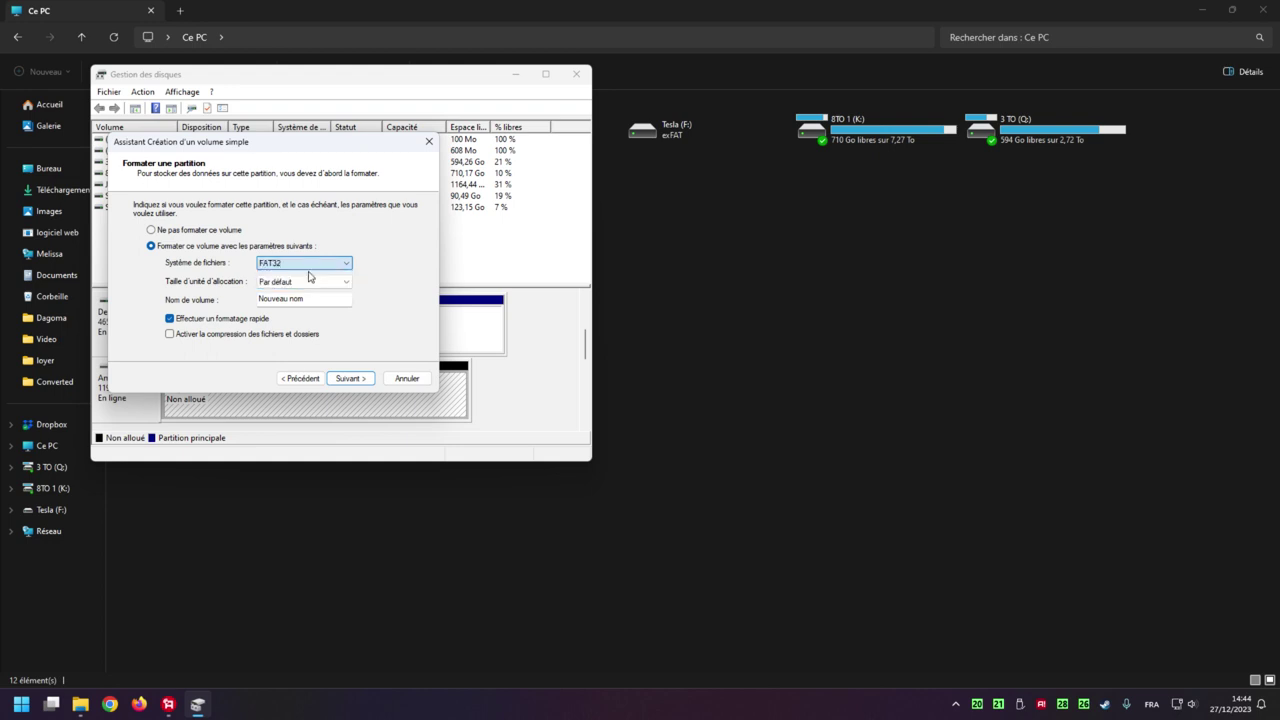
left_click(335, 262)
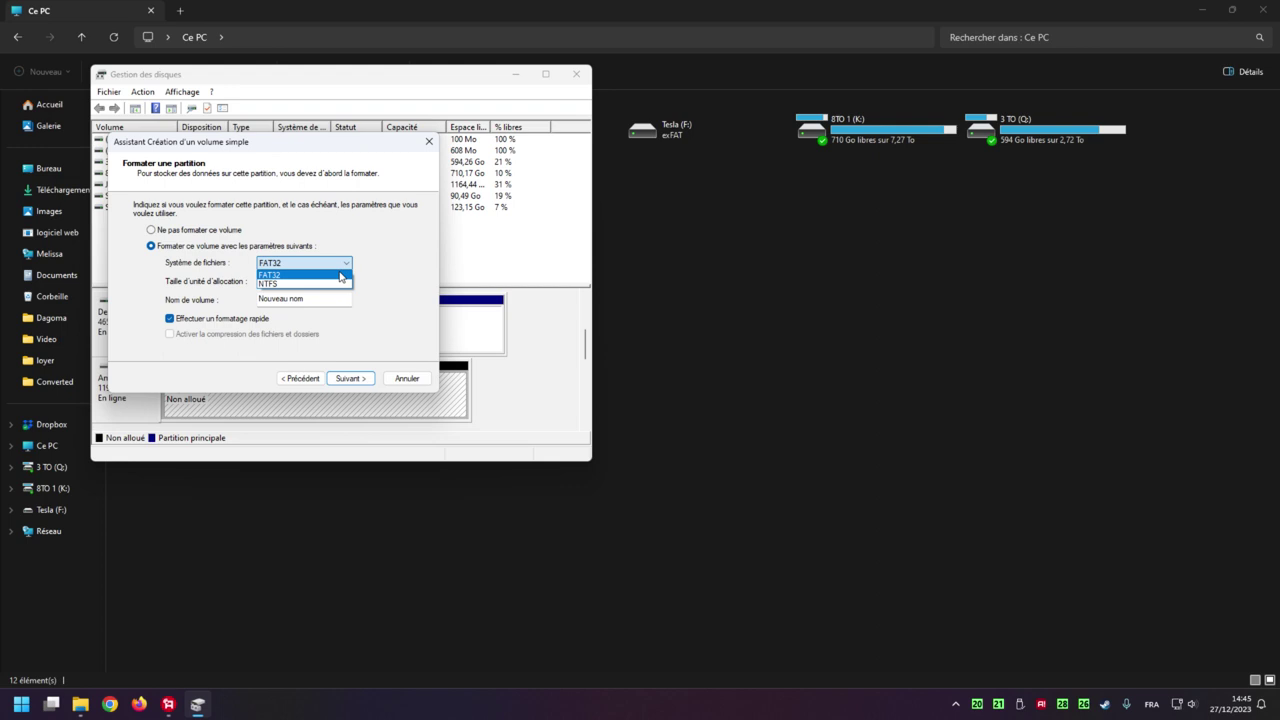
left_click(340, 275)
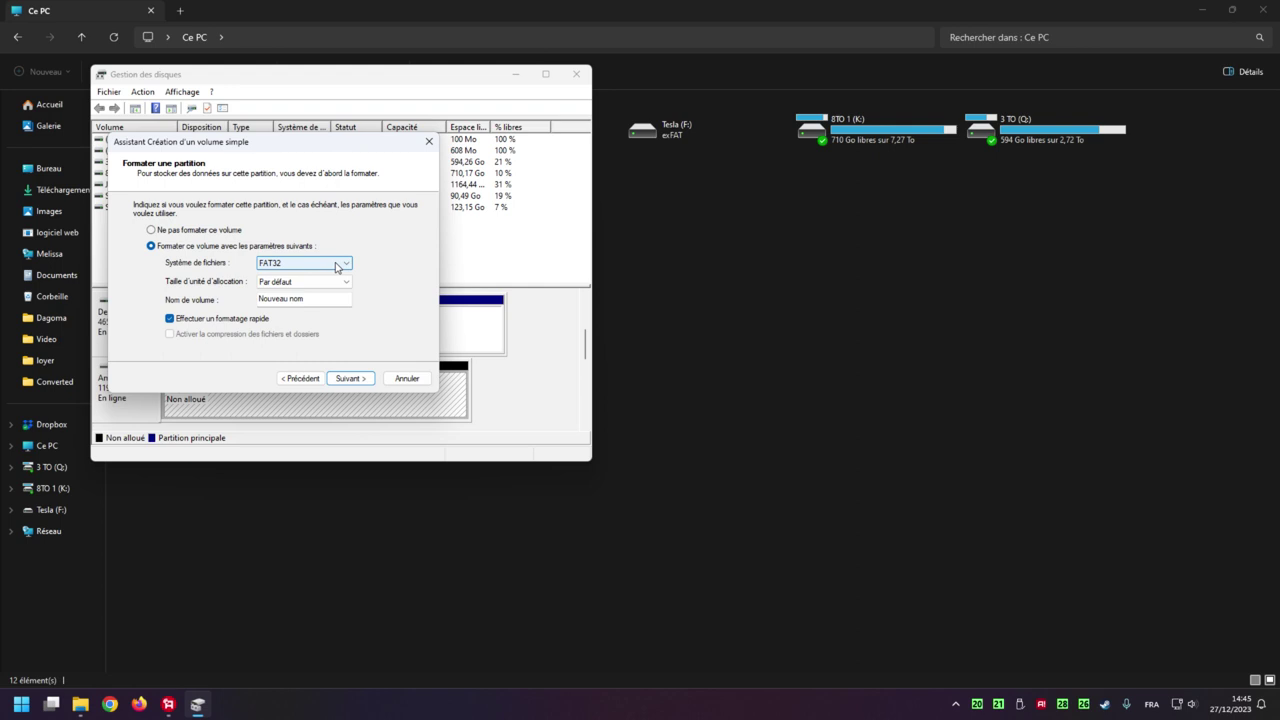
key("Tab")
key("Tab")
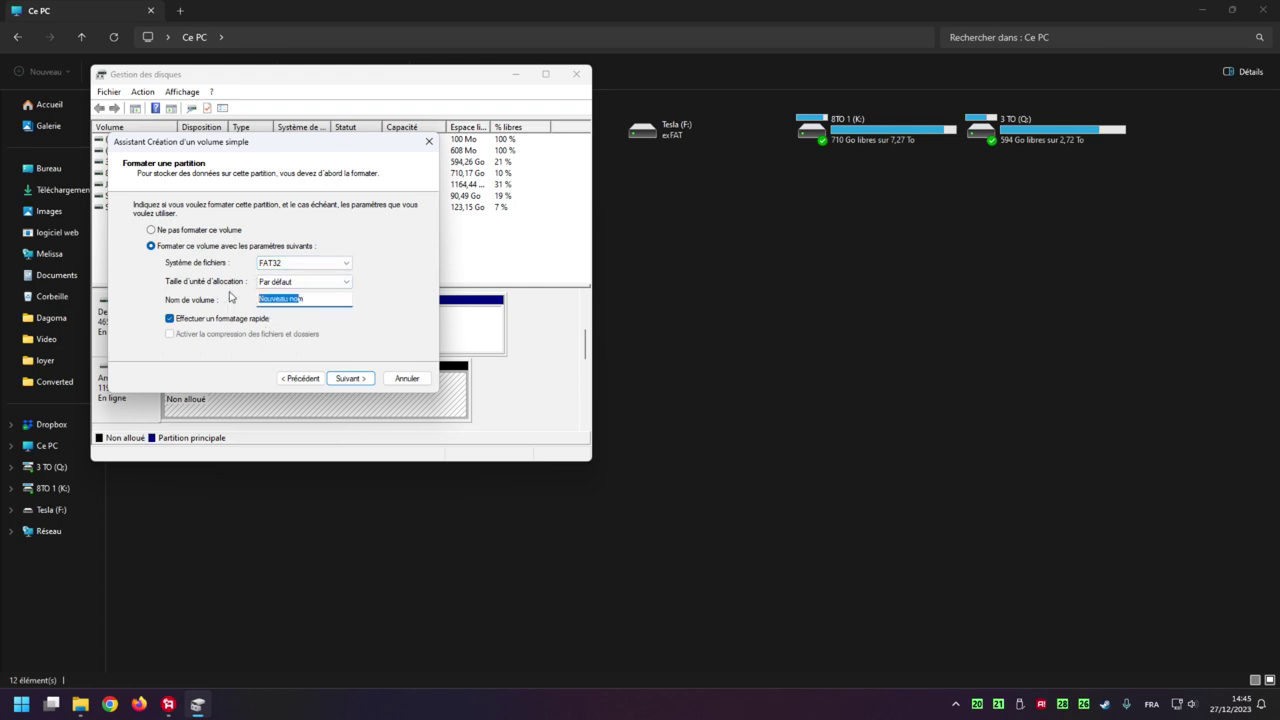
left_click(169, 317)
left_click(349, 378)
scroll(364, 267, "down", 2)
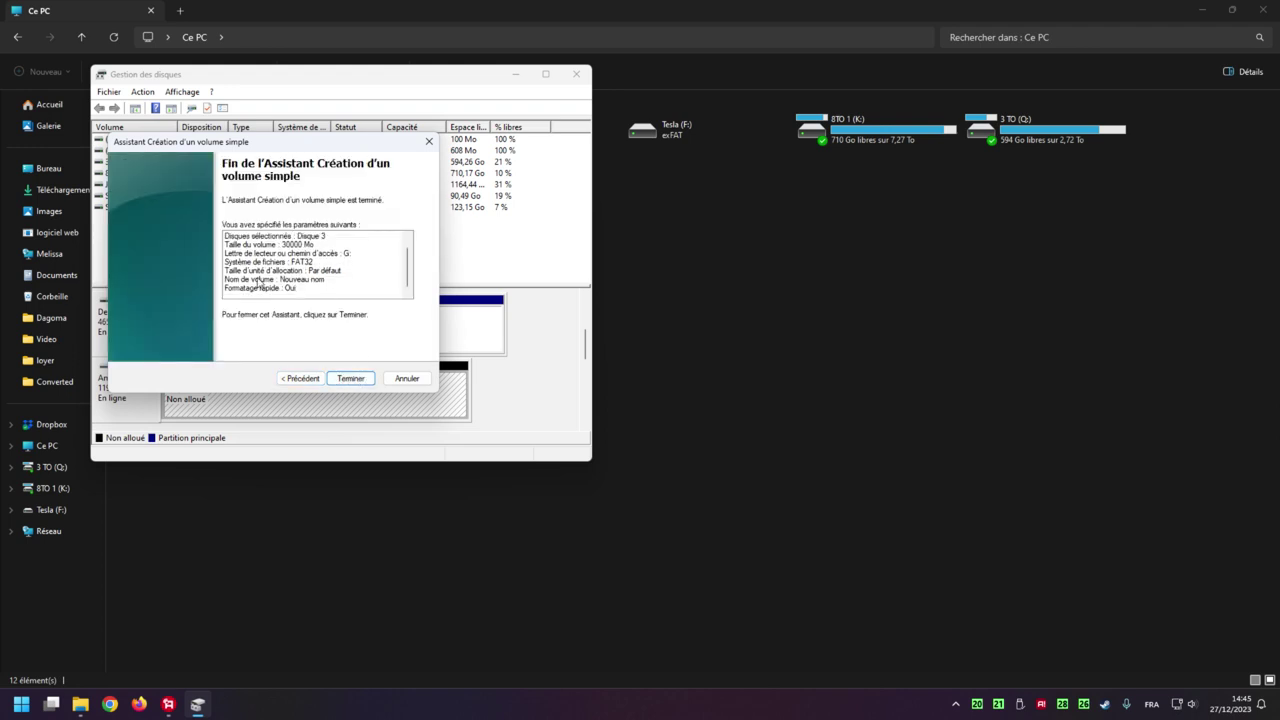
left_click(360, 378)
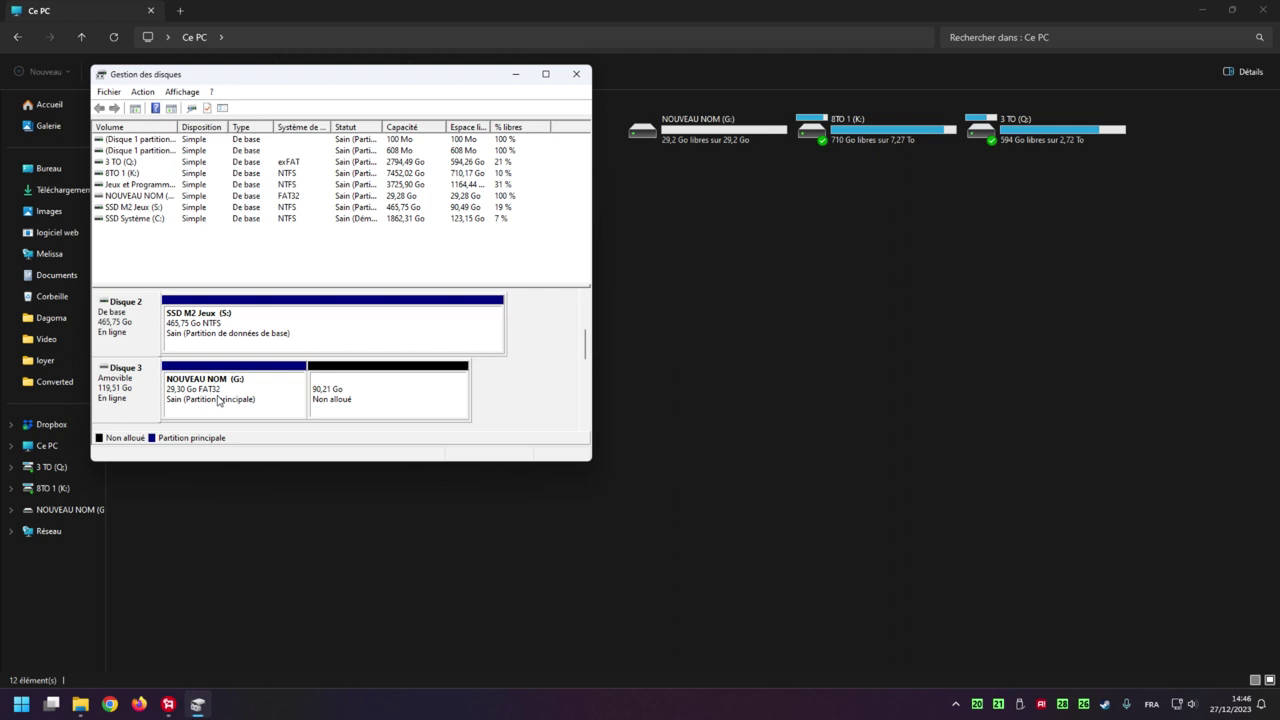
Delete the FAT32 volume NOUVEAU NOM (G:) from Disk 3, accepting the loss of its data
right_click(10, 711)
left_click(408, 371)
left_click(225, 397)
right_click(243, 388)
left_click(332, 508)
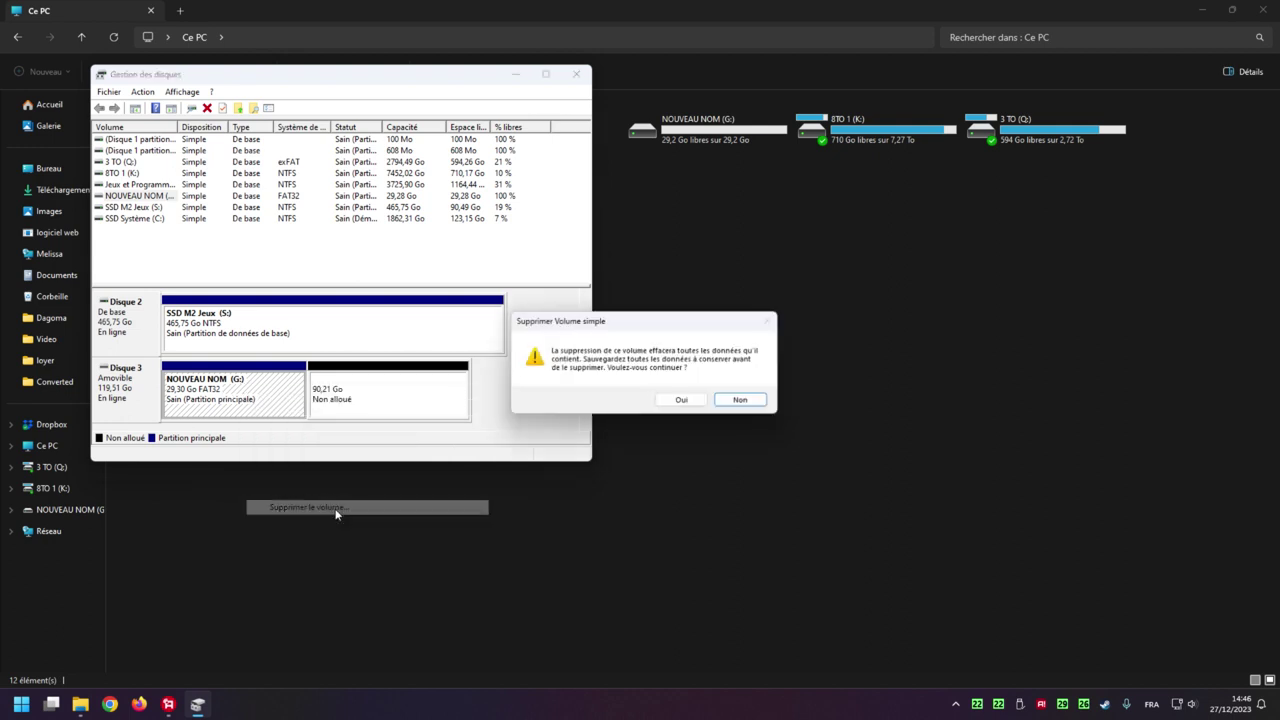
left_click(679, 399)
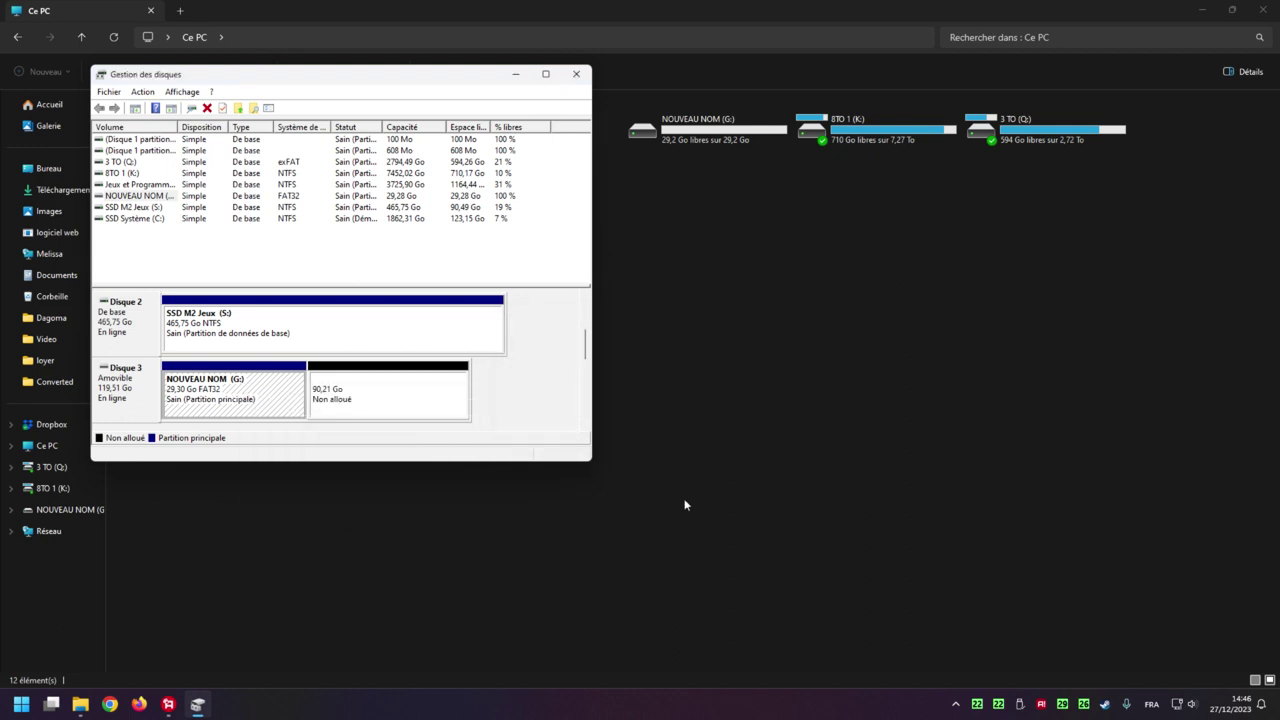
Start a new simple volume on Disk 3 using the full 122375 MB and drive letter F
right_click(362, 373)
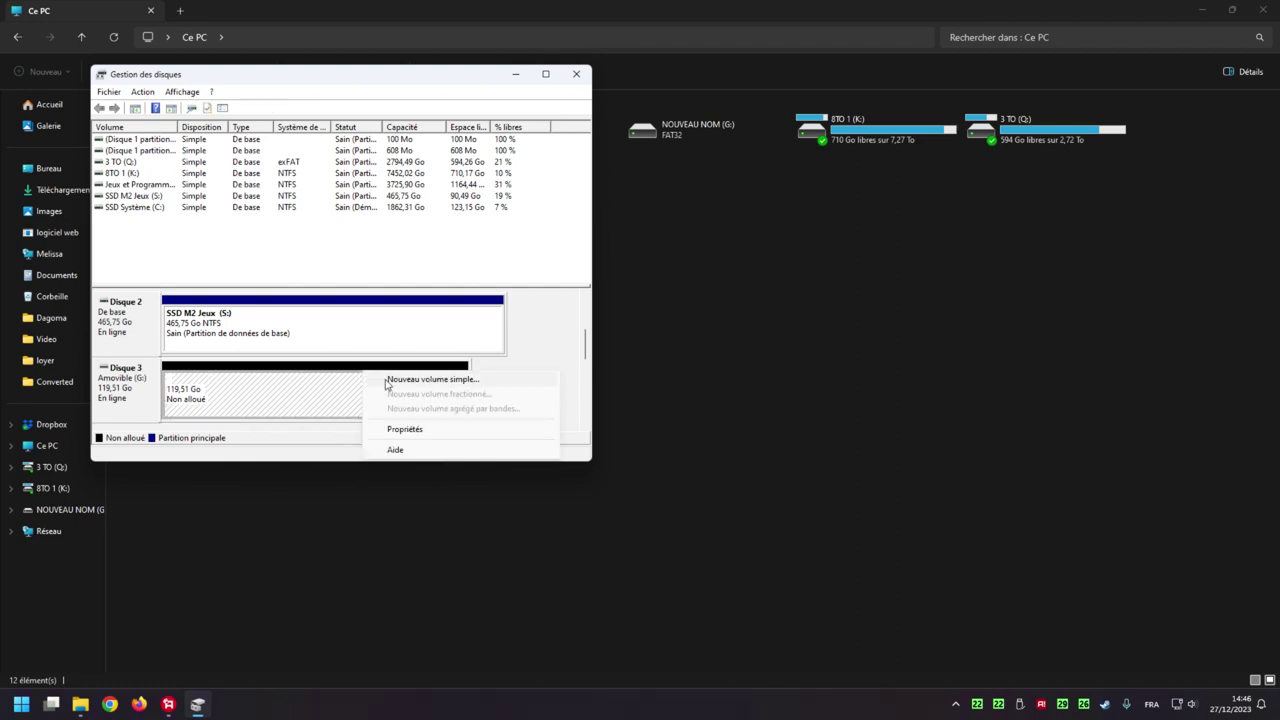
left_click(386, 381)
left_click(349, 380)
left_click(349, 379)
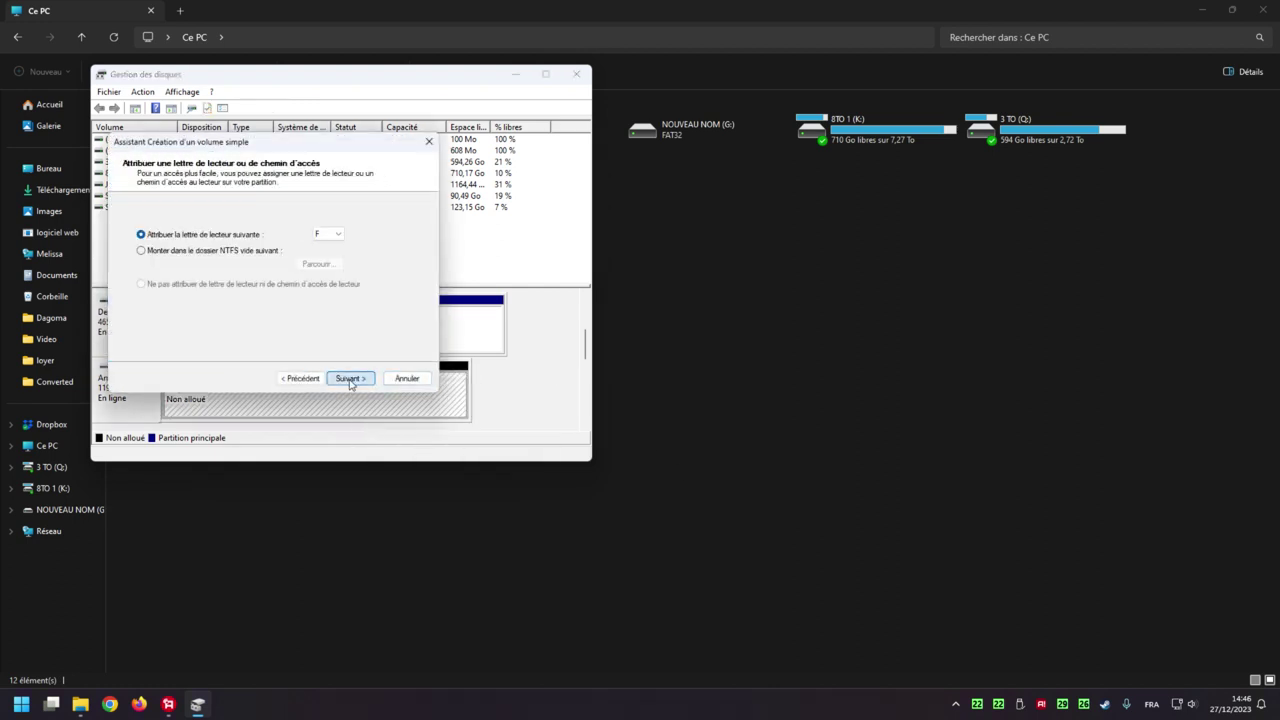
left_click(349, 380)
Set the new volume's file system to exFAT, name it "Tesla", keep quick format, and create it
left_click(322, 264)
left_click(318, 278)
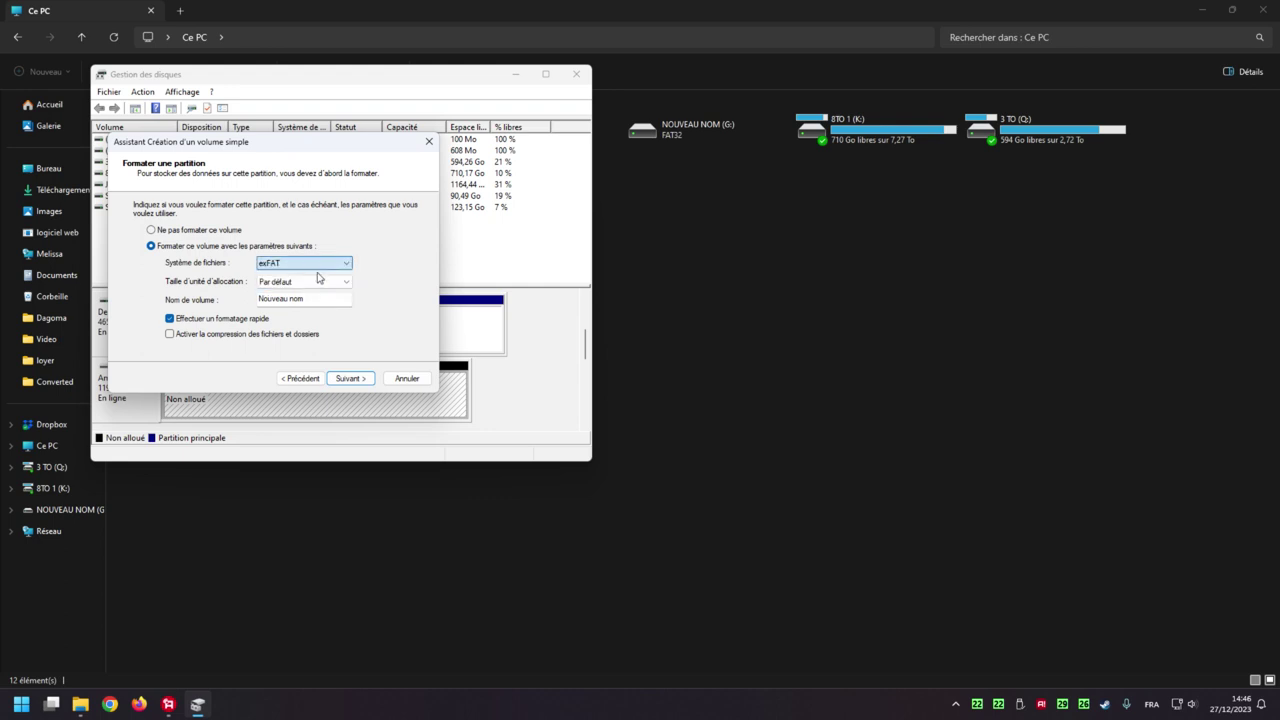
key("Tab")
key("Tab")
type("Tesla")
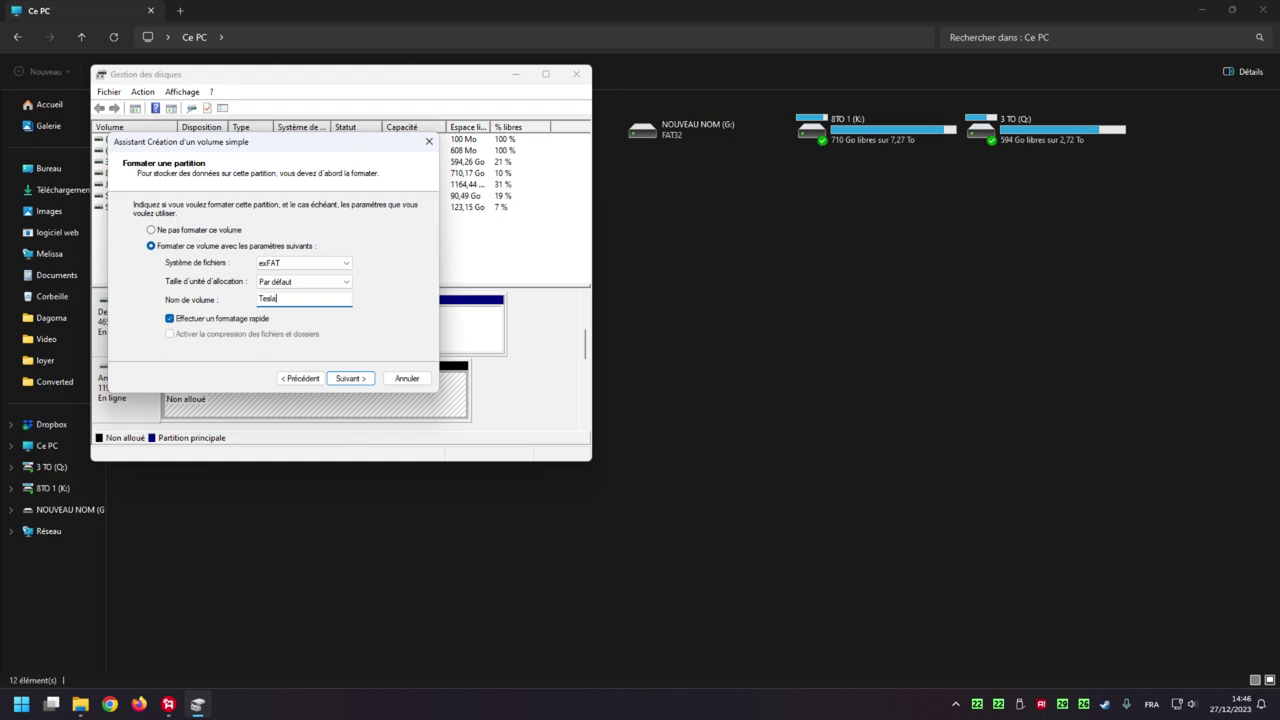
left_click(347, 384)
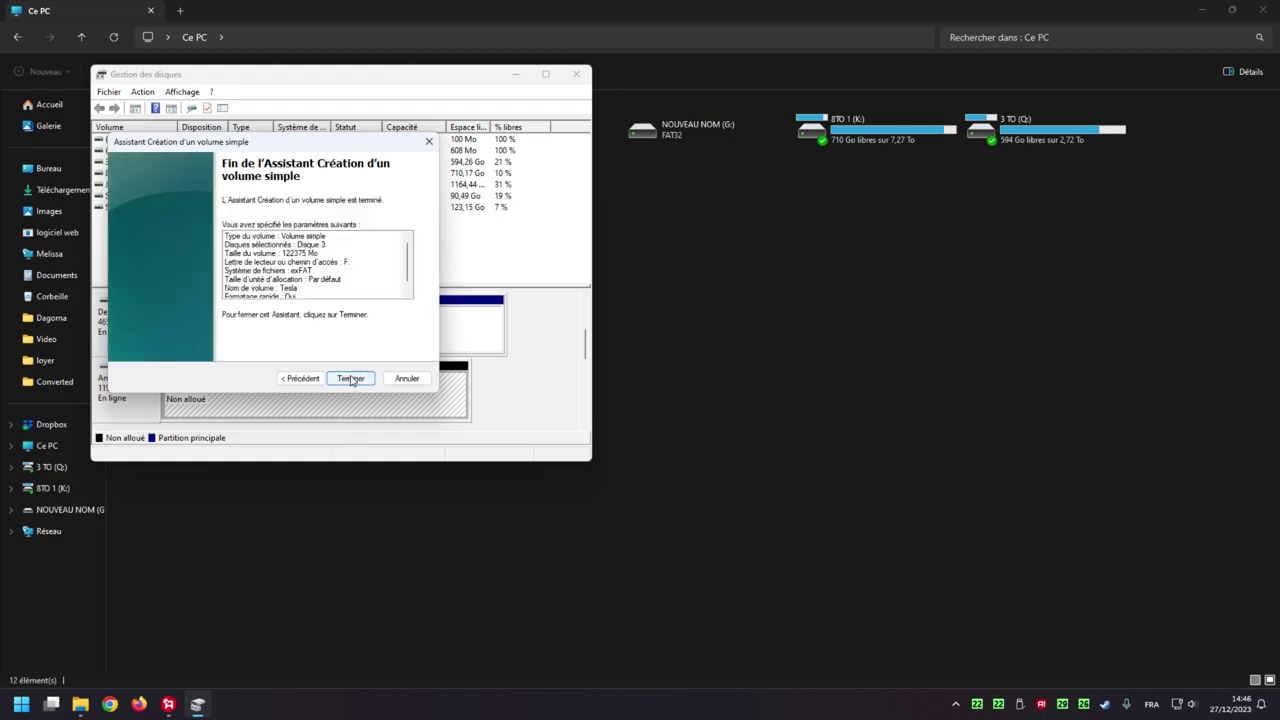
left_click(345, 382)
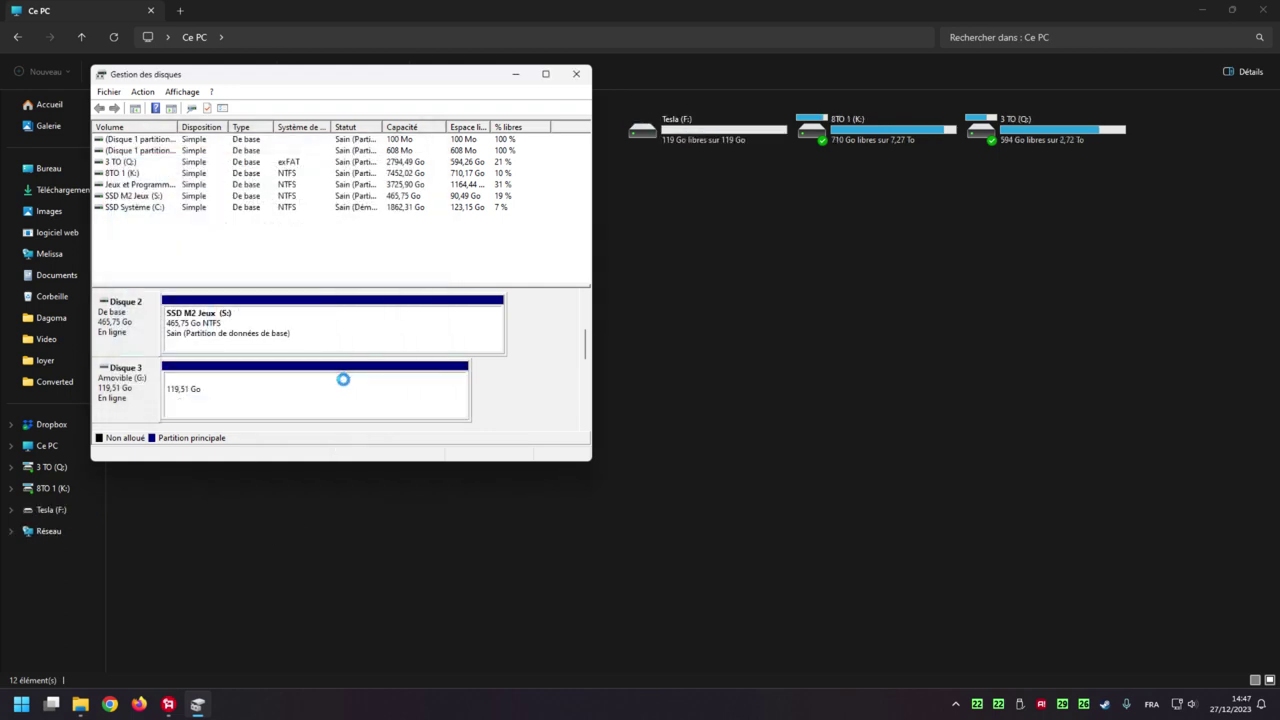